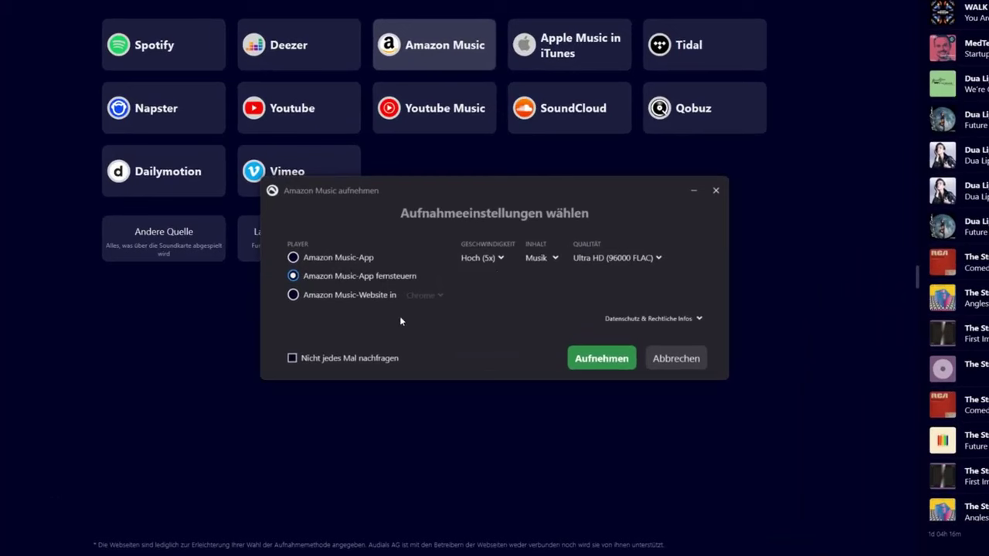
Confirm the Amazon Music recording by remote-controlled app at 5x speed in Ultra HD and start loading the queued Stormzy tracks
left_click(601, 355)
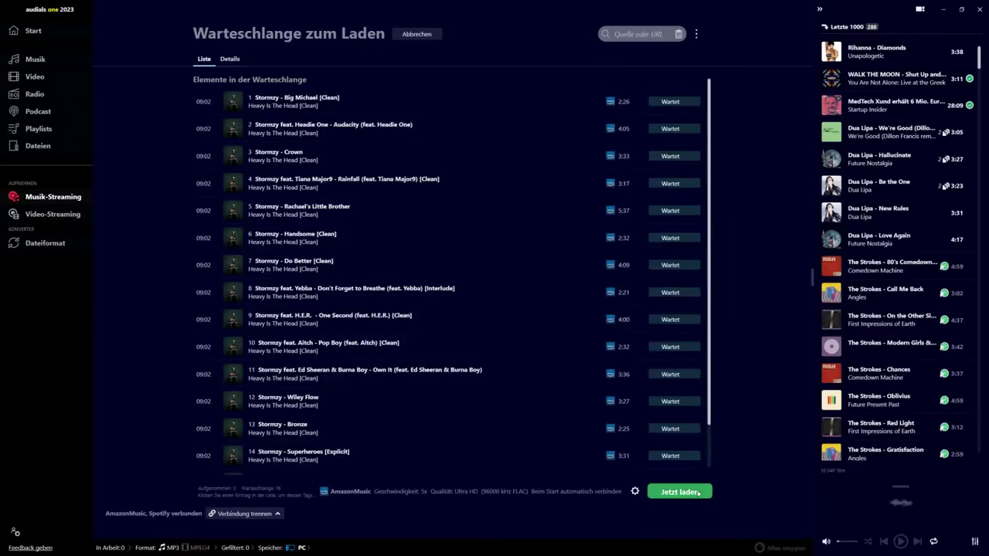
left_click(700, 492)
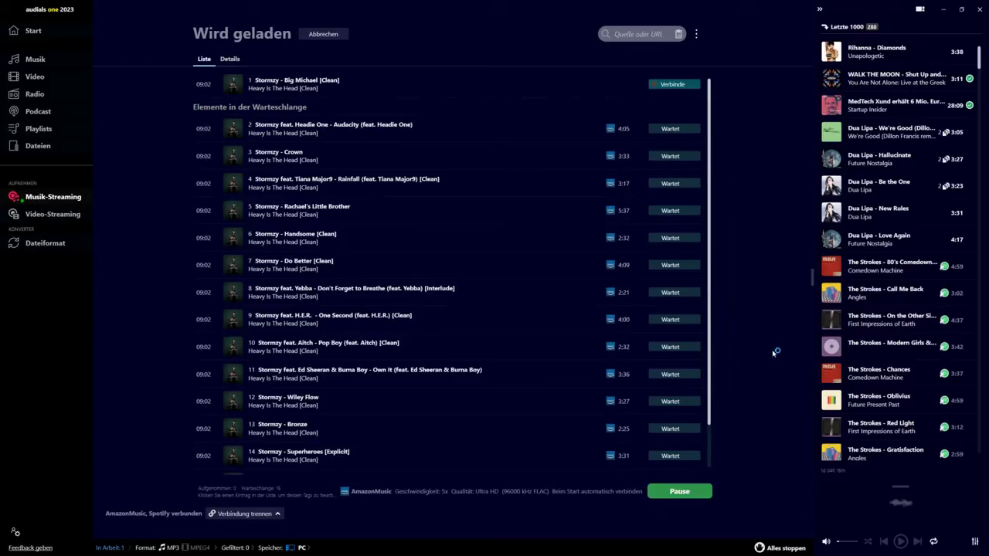
Set up a Spotify recording from the Spotify website in Chrome with Sehr hoch (320 MP3) quality and restart Chrome
left_click(250, 103)
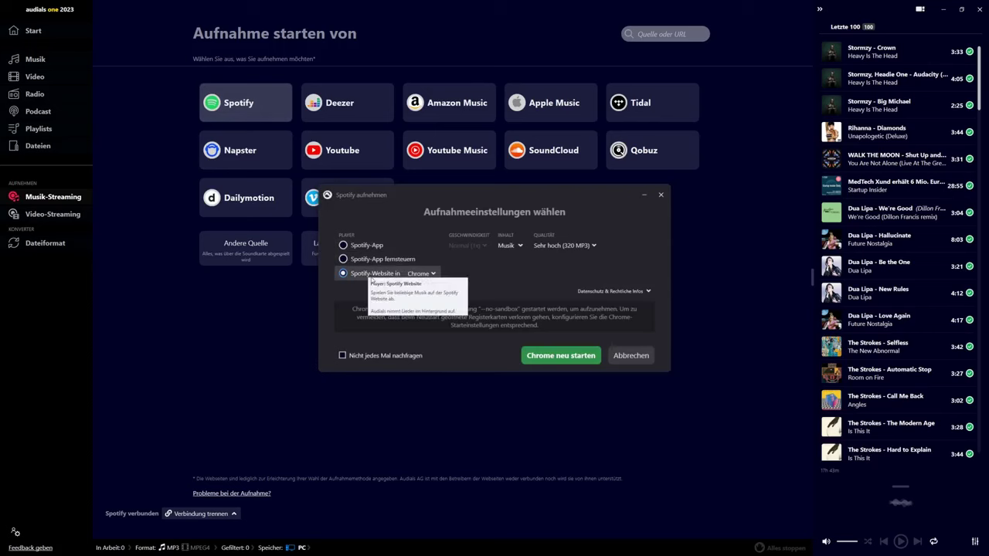
left_click(592, 246)
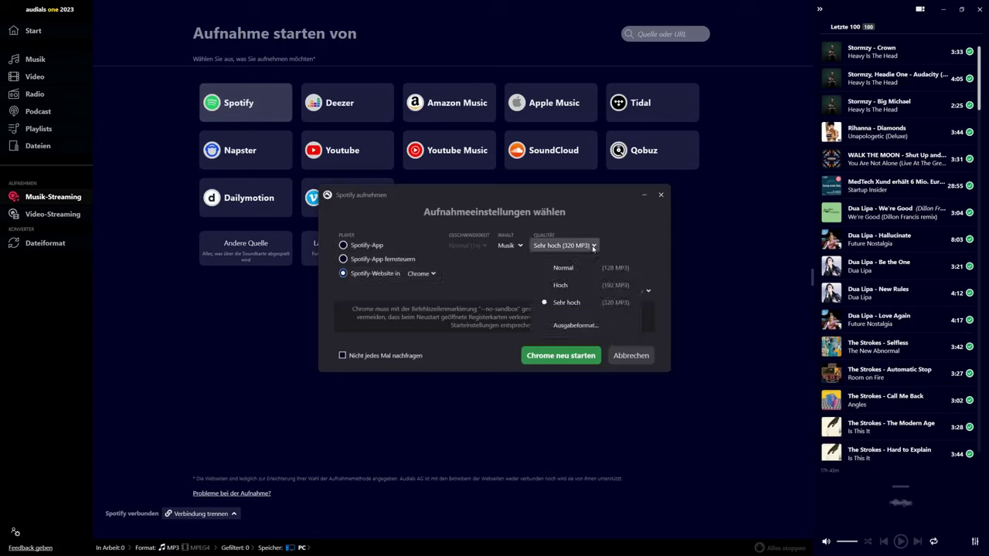
left_click(563, 303)
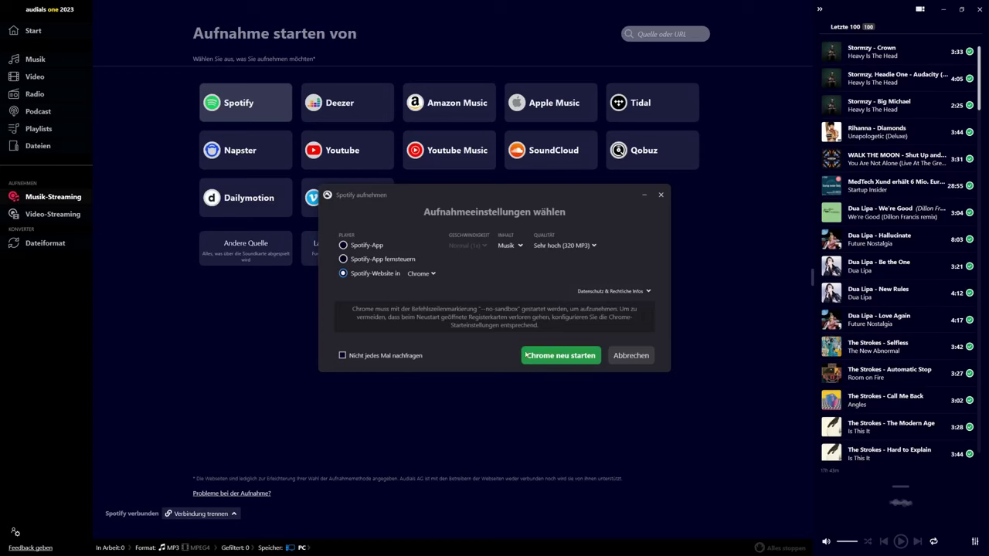
left_click(560, 357)
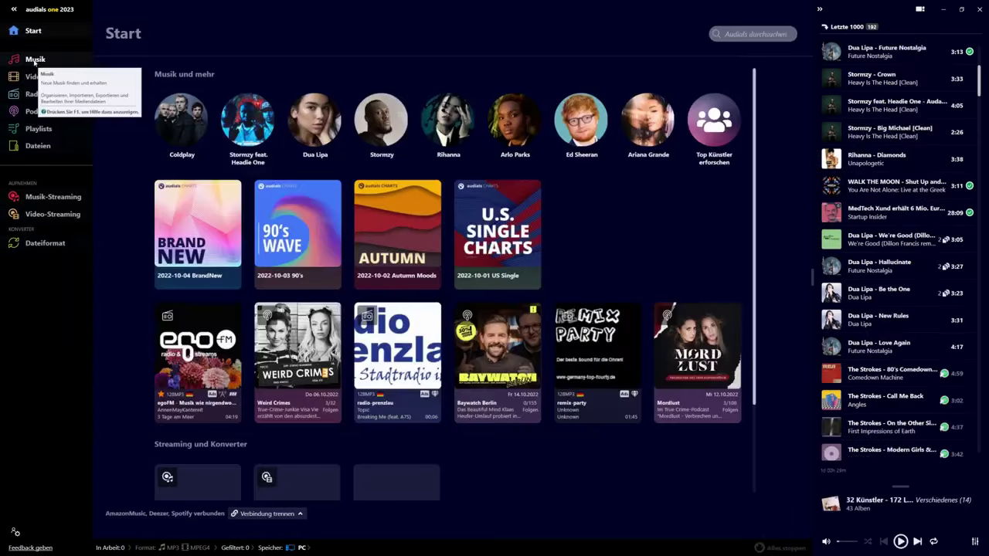
Go to loadable music for Dua Lipa and move Deezer above Spotify and AmazonMusic in the source priority order
left_click(35, 59)
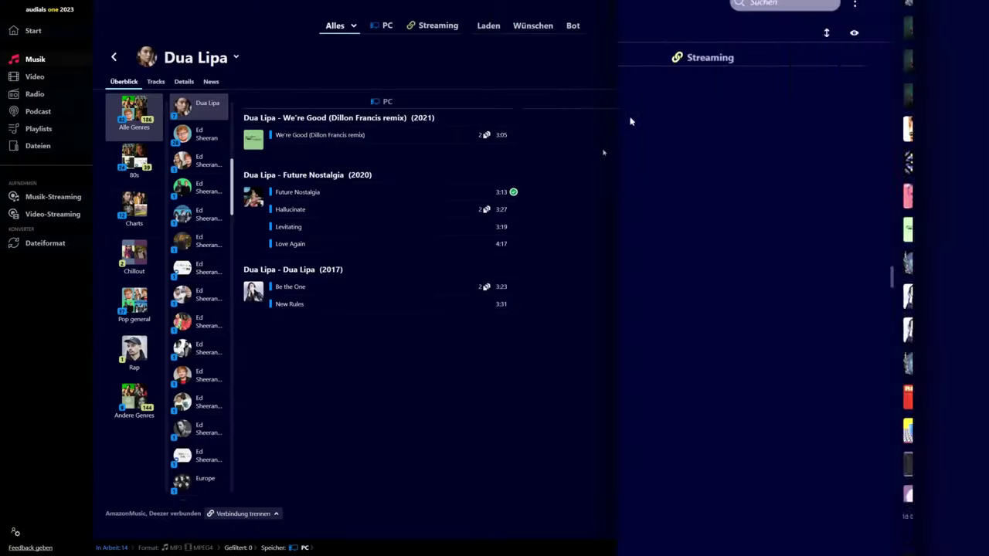
left_click(489, 25)
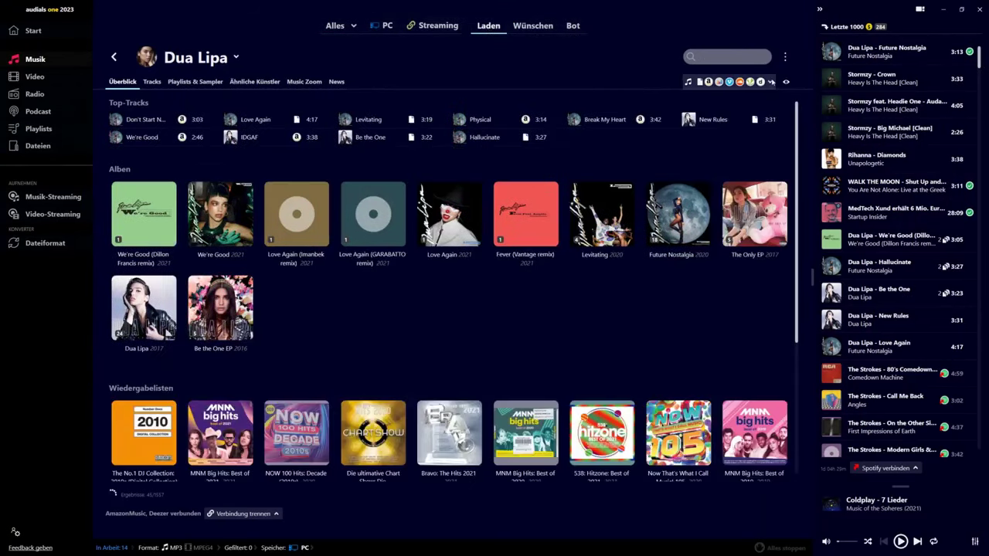
left_click(771, 82)
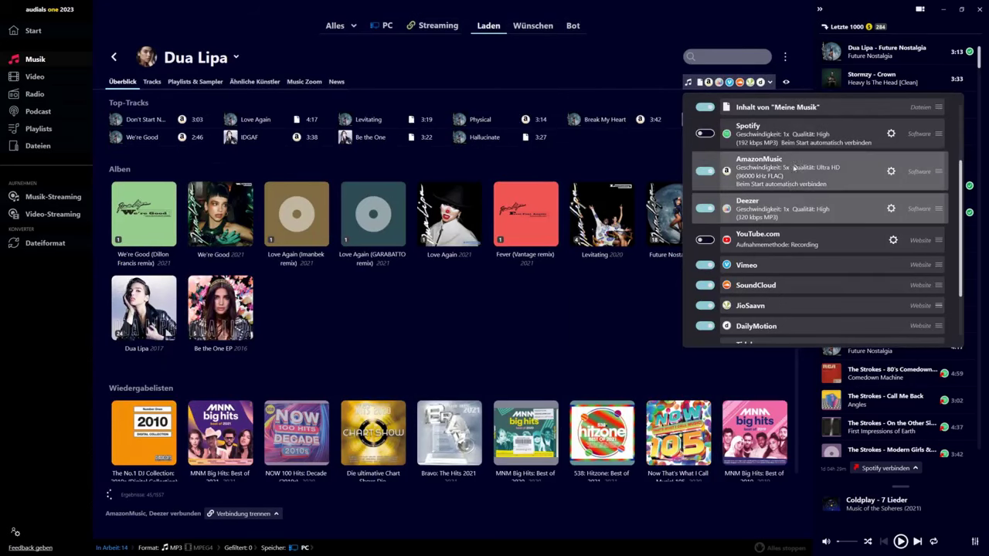
left_click_drag(768, 207, 763, 129)
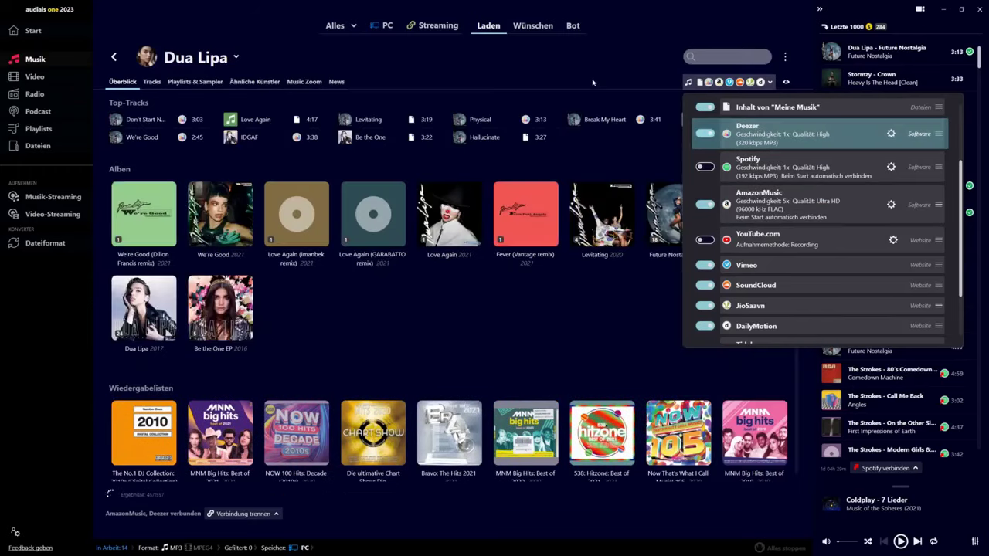
left_click(592, 82)
Search loadable music for "coldplay" and open the Coldplay artist page
left_click(719, 57)
type("coldplay")
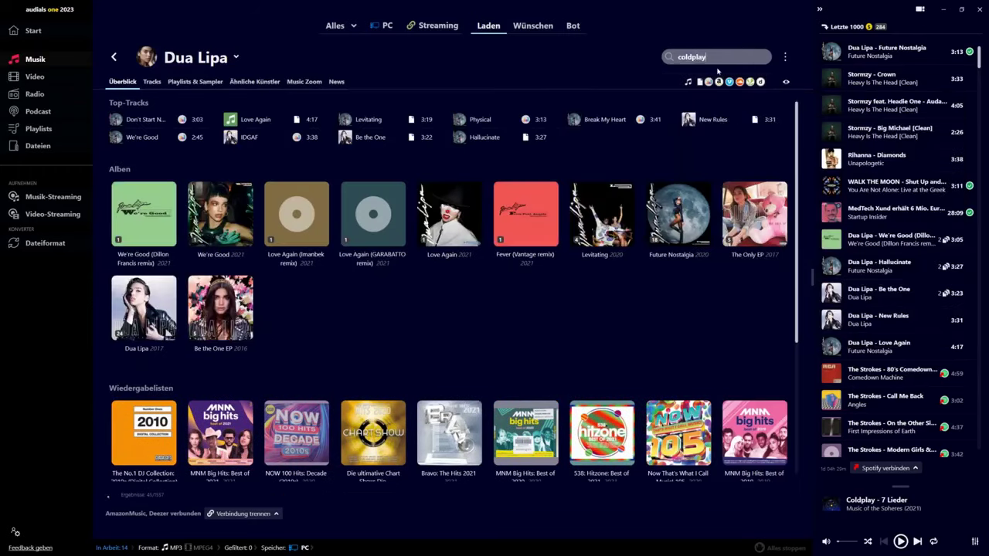
left_click(726, 103)
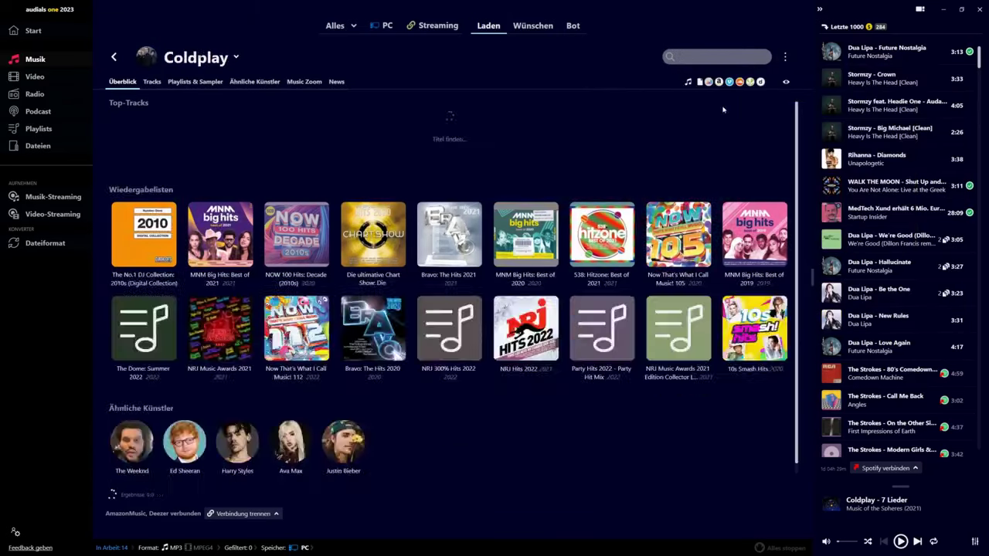
Show the tracks of Coldplay's album A Head Full of Dreams and save the album's song links to the collection
left_click(222, 317)
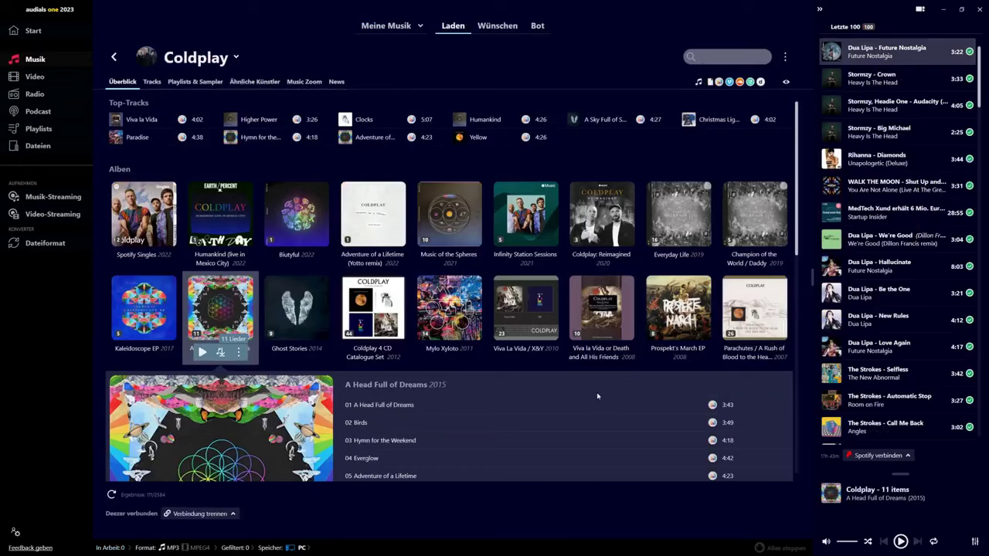
scroll(599, 395, "down", 2)
mouse_move(722, 342)
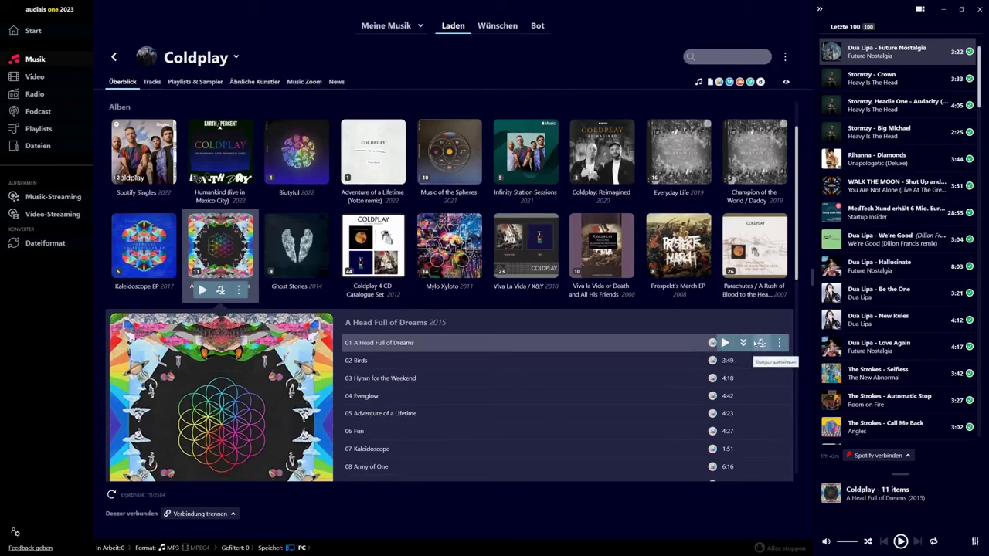
left_click(240, 291)
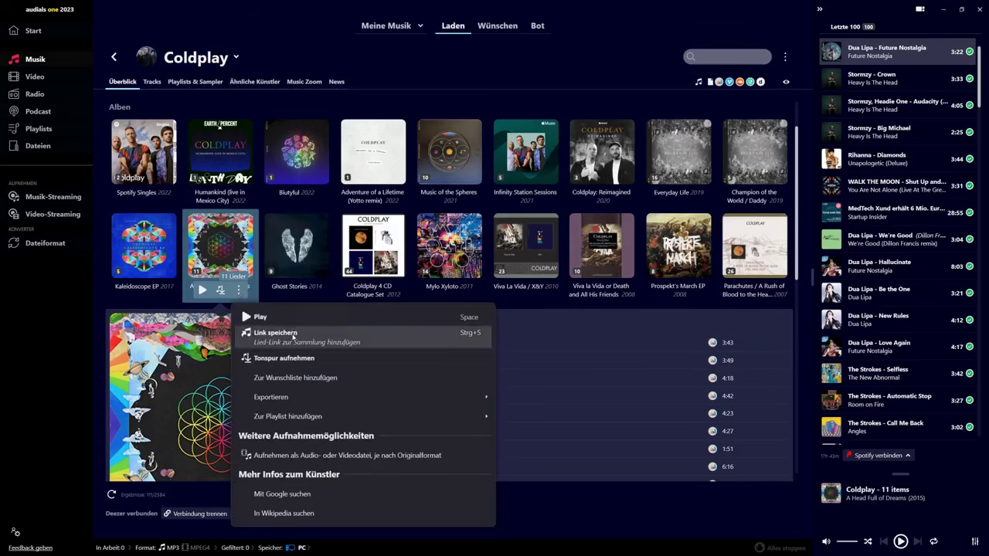
left_click(293, 334)
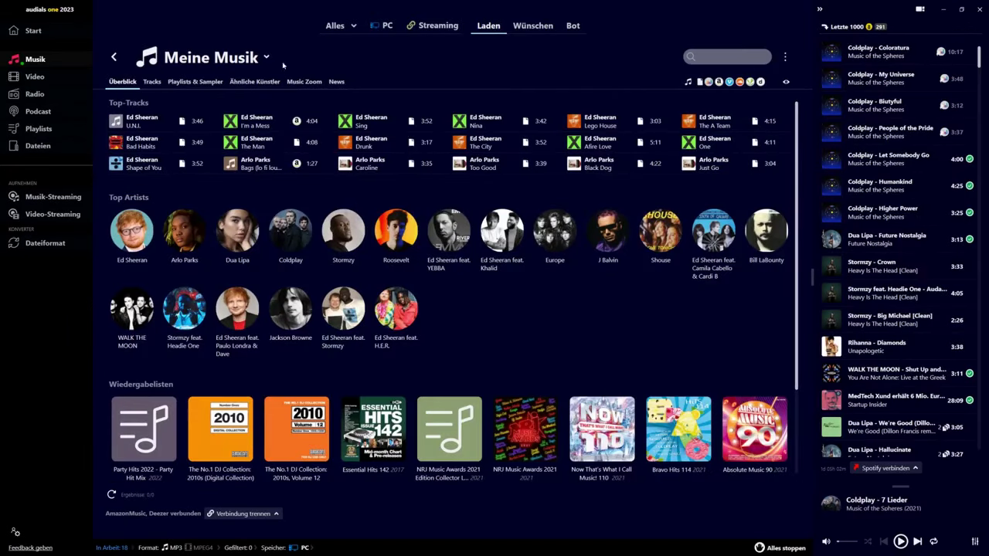
Browse the loadable music of the Chillout genre and the Top Charts
left_click(266, 58)
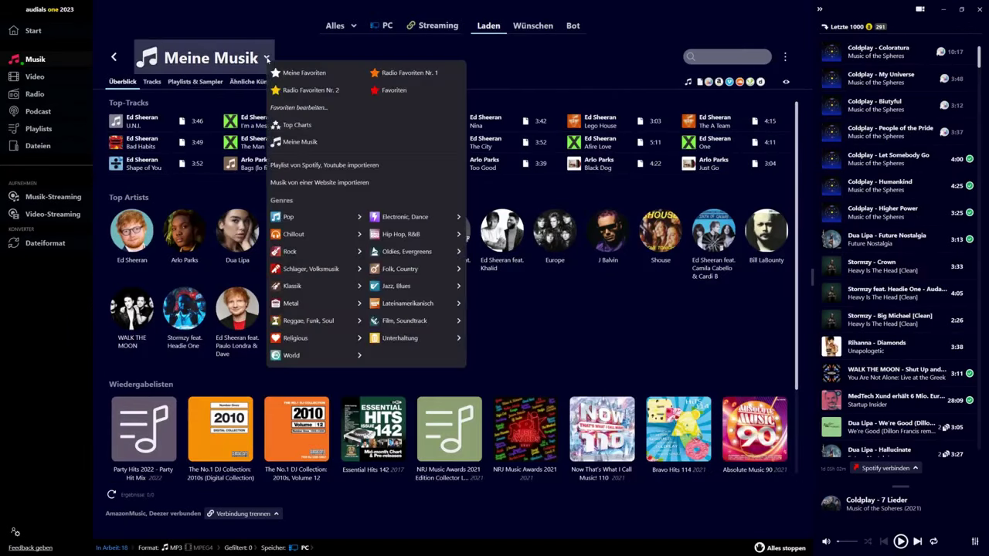
left_click(292, 235)
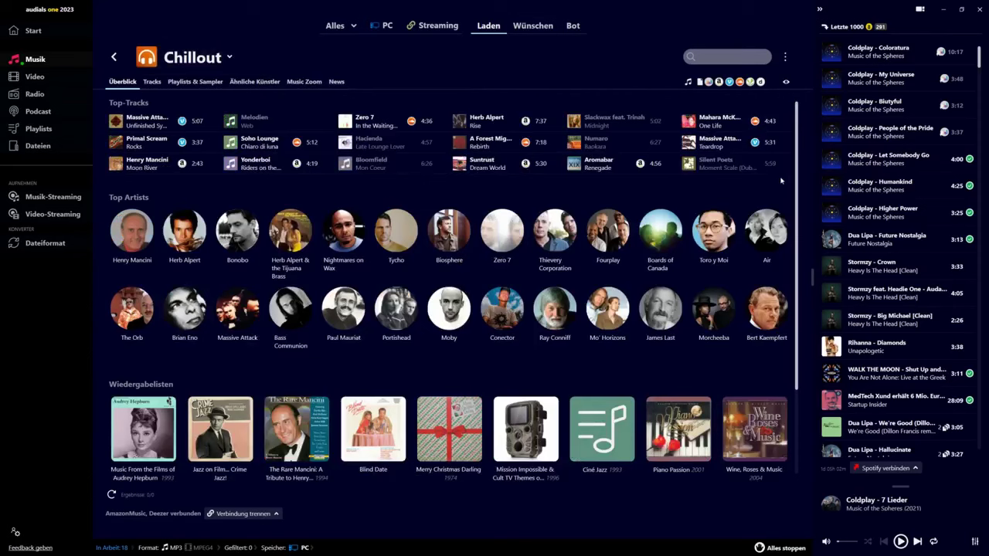
scroll(795, 199, "down", 1)
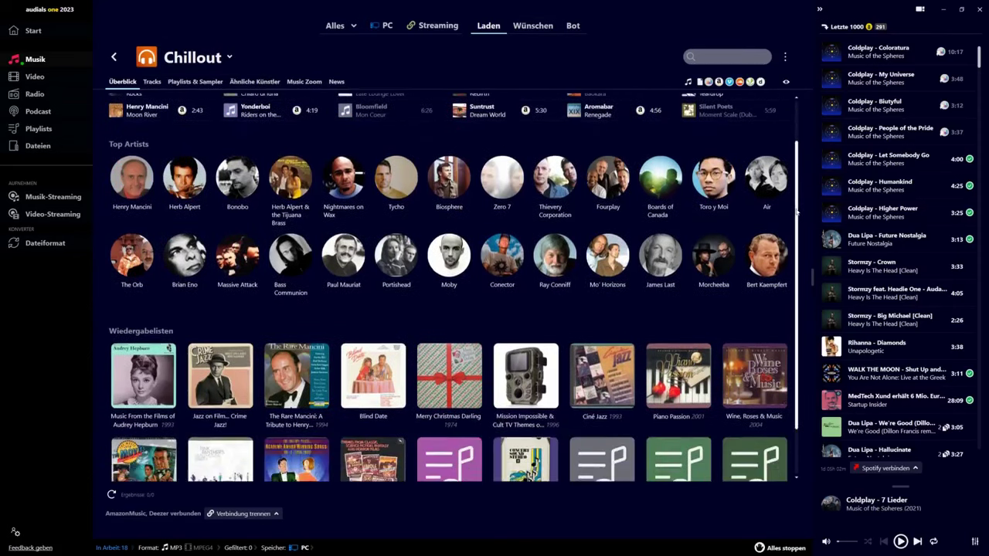
scroll(541, 139, "up", 2)
left_click(228, 57)
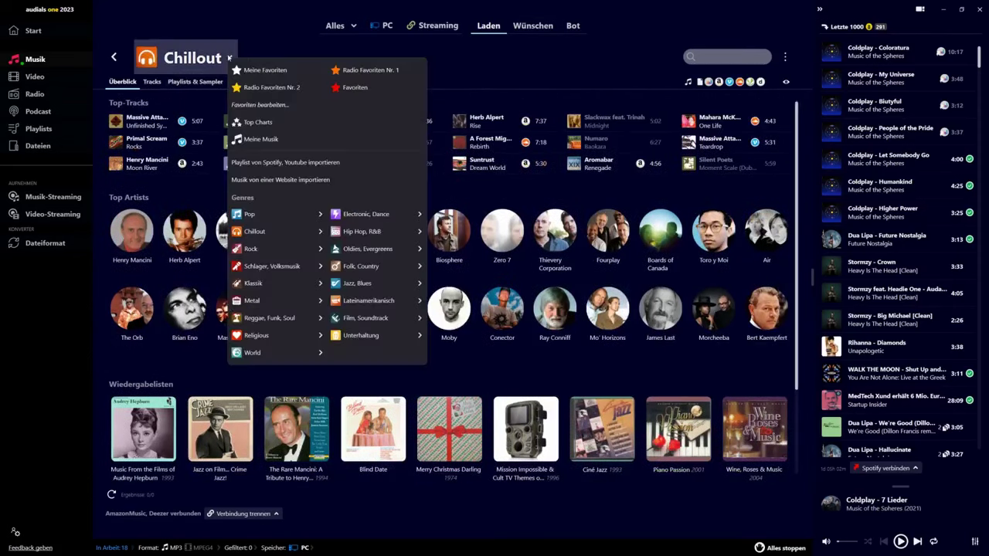
left_click(257, 122)
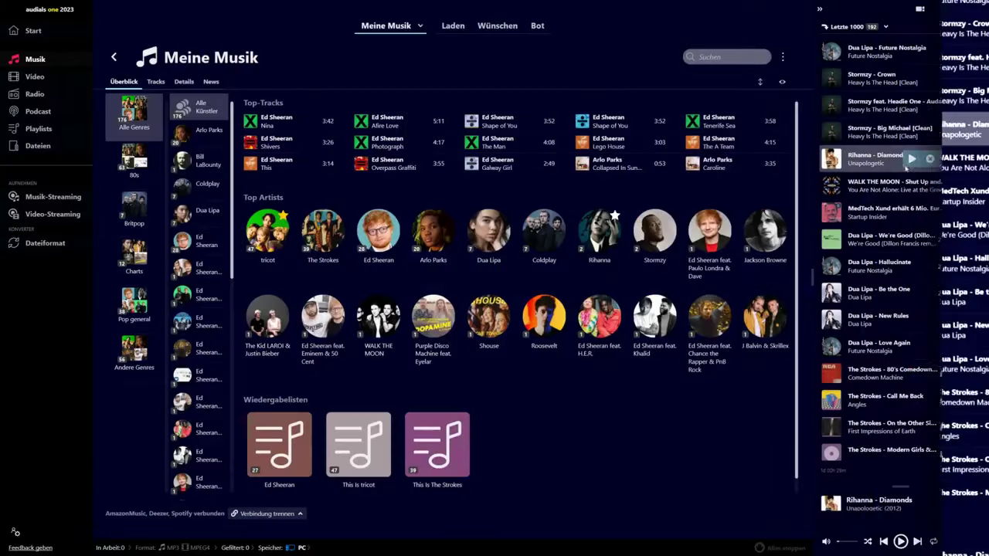
Open the recorded song Rihanna - Diamonds for editing and look through its lyrics and available genre tags
left_click(949, 158)
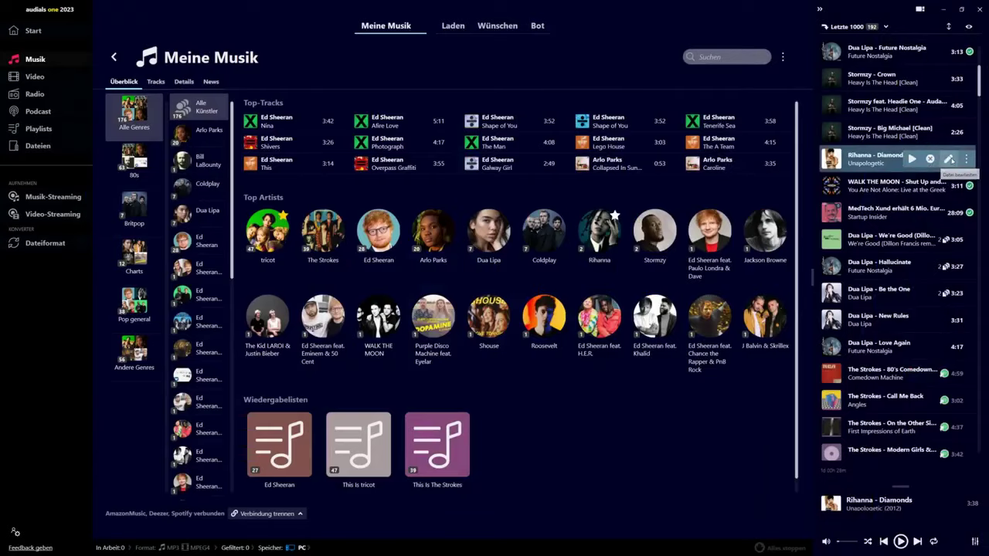
left_click(850, 217)
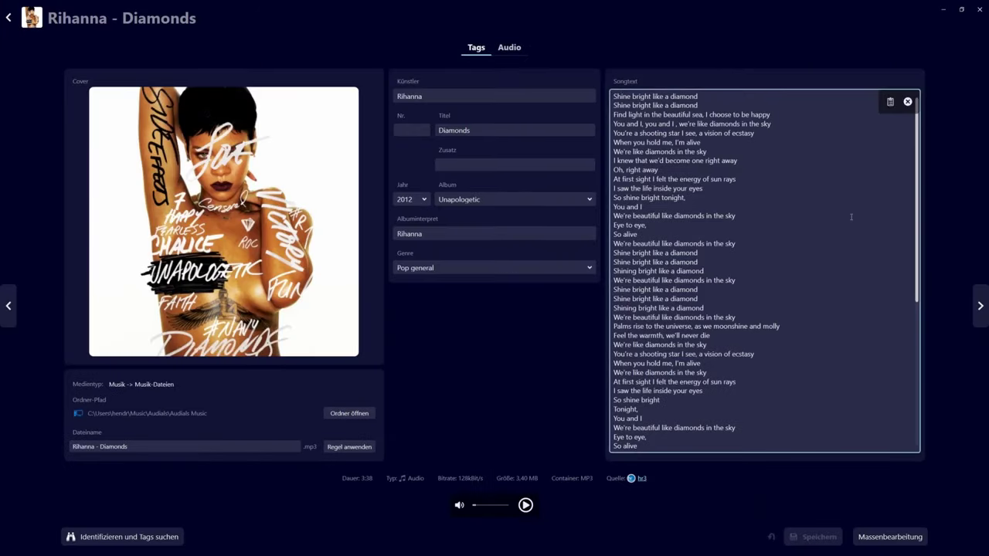
left_click(589, 268)
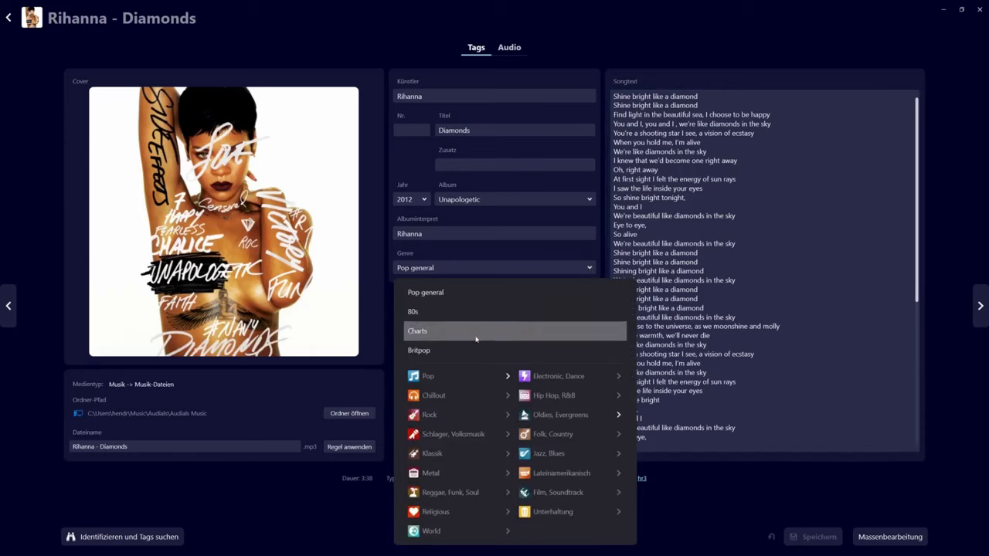
left_click(390, 347)
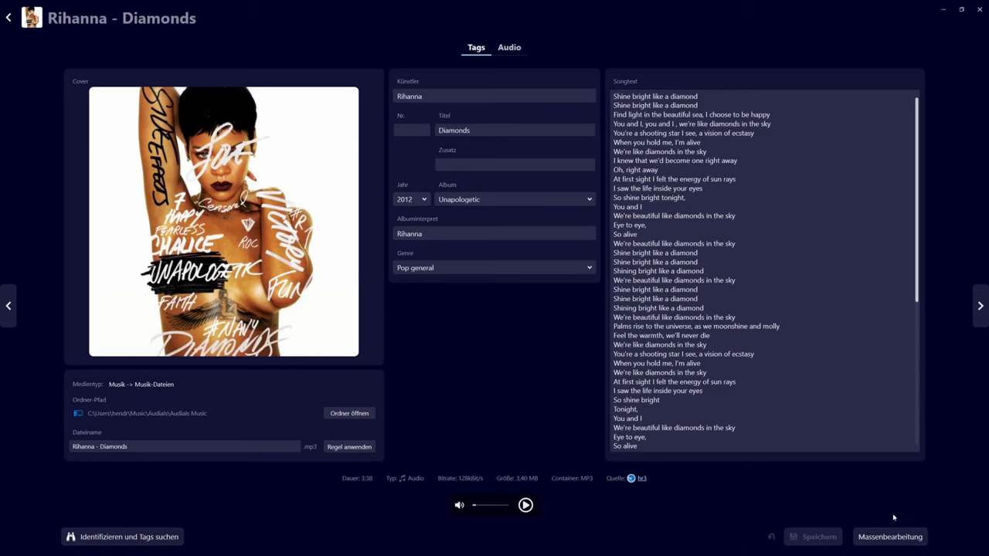
Add a fade-out of about 4 seconds at the end of the Diamonds audio and inspect the waveform in fine detail
left_click(511, 50)
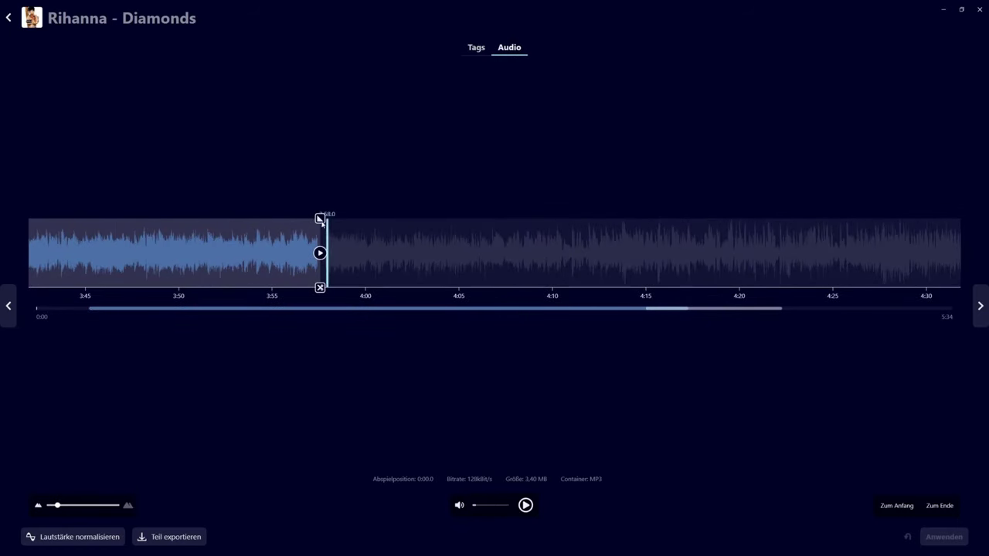
left_click_drag(319, 218, 242, 273)
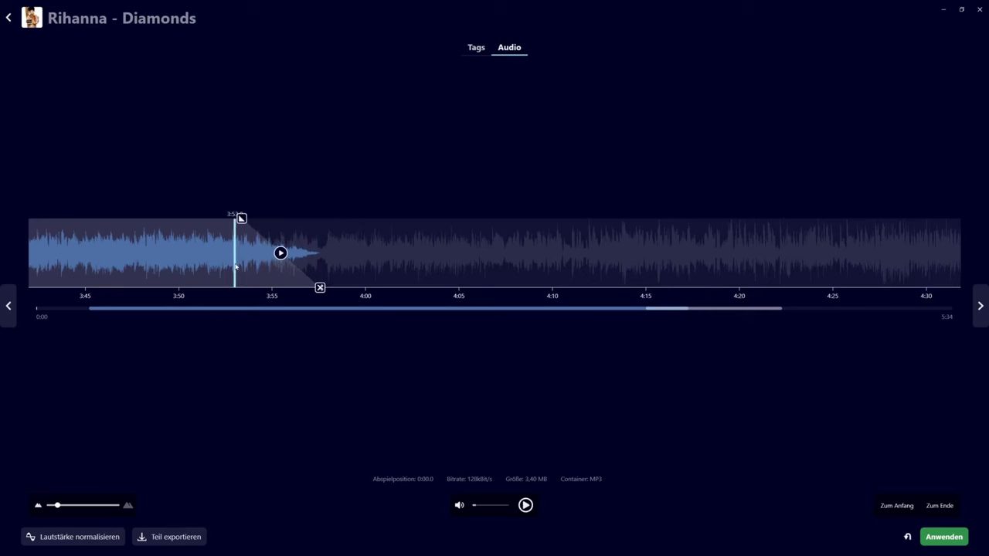
scroll(240, 266, "up", 5)
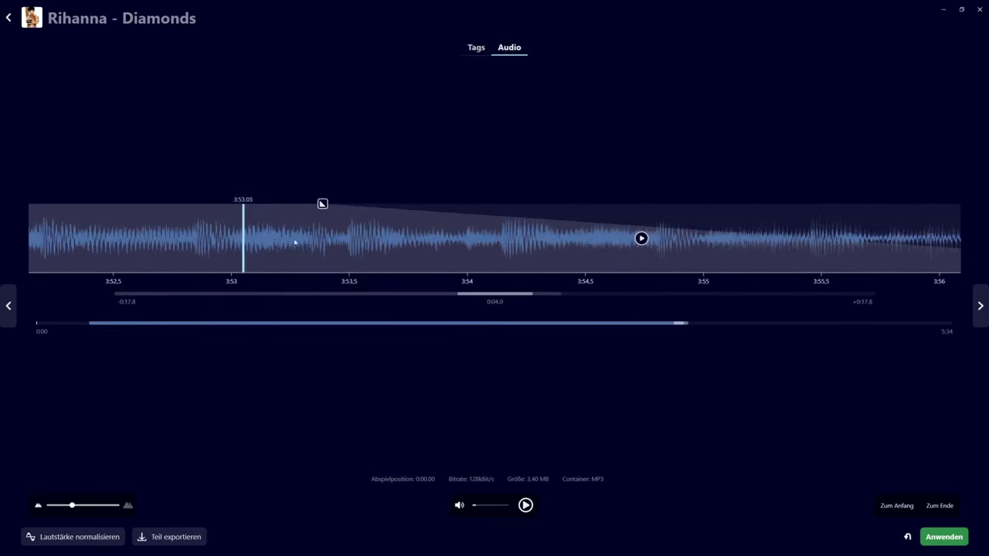
scroll(294, 243, "up", 5)
scroll(352, 235, "up", 5)
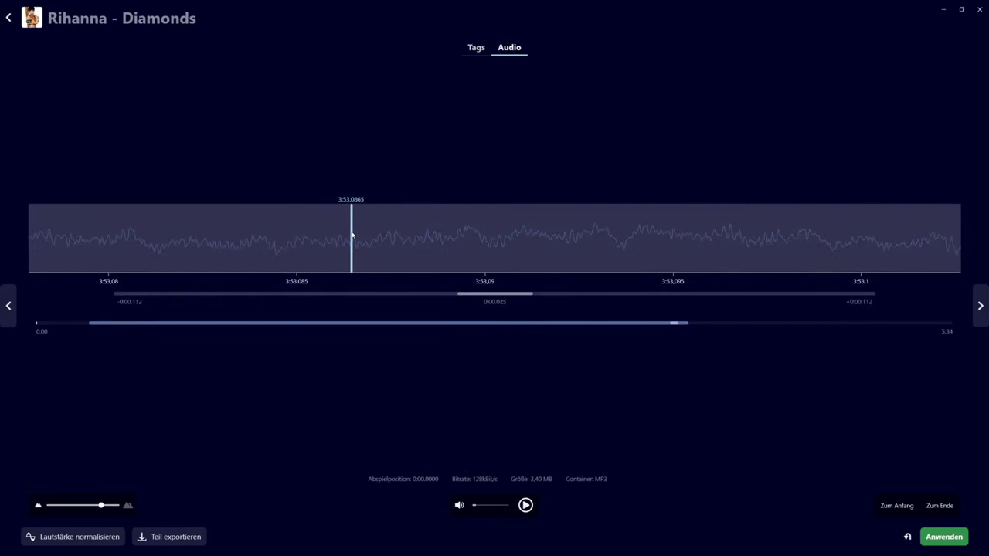
scroll(351, 236, "up", 8)
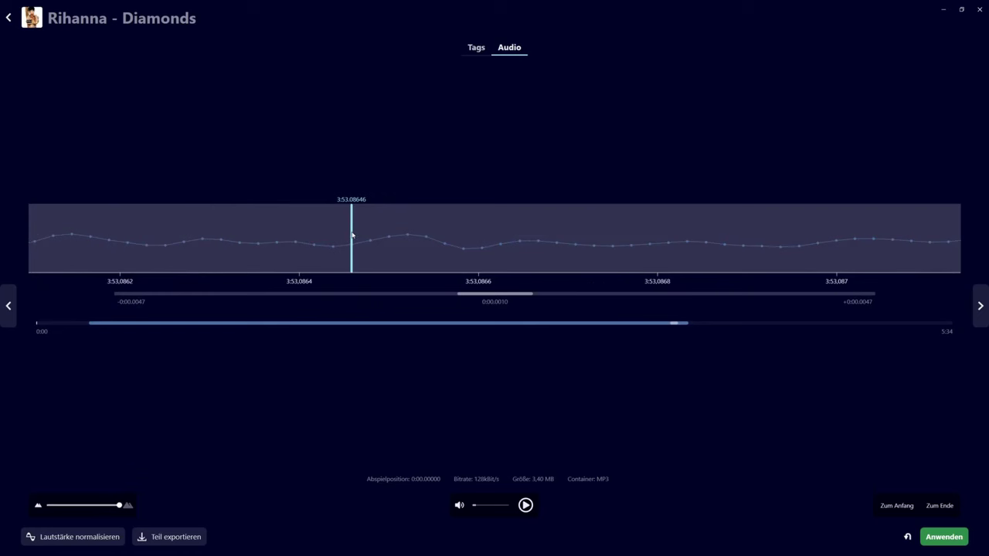
Step through the audio waveforms of the following files, including WALK THE MOON - Shut Up and Dance and the MedTech Xund podcast
left_click(980, 308)
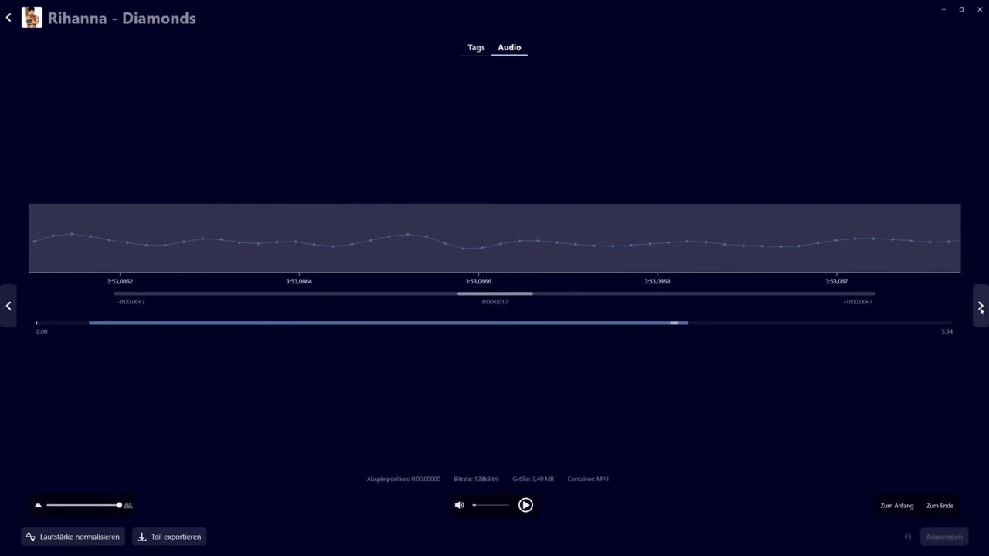
left_click(980, 307)
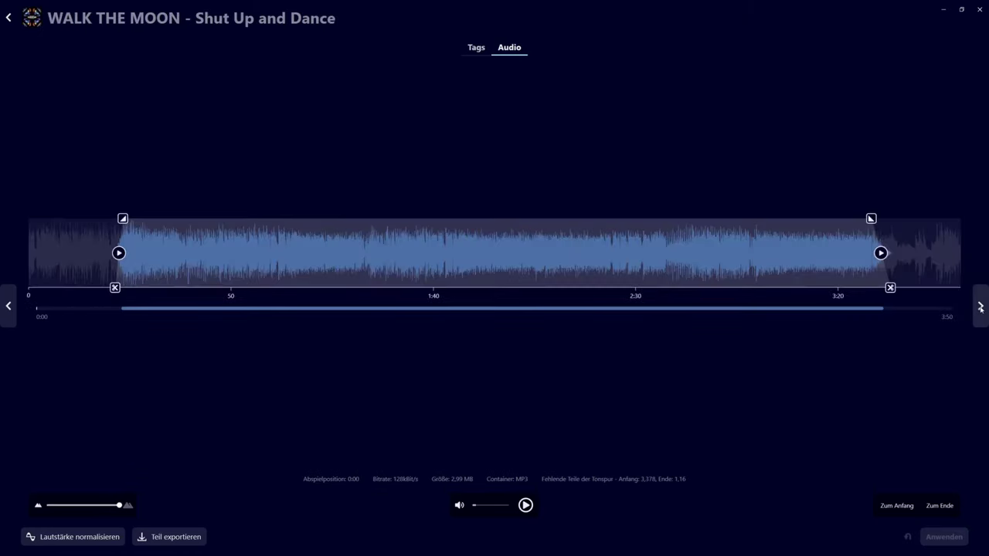
left_click(981, 308)
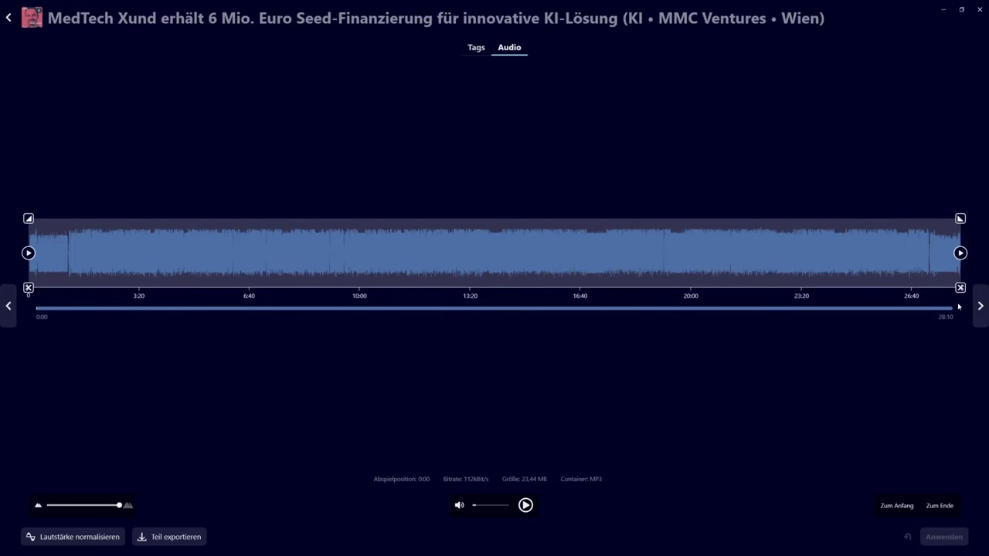
left_click(980, 308)
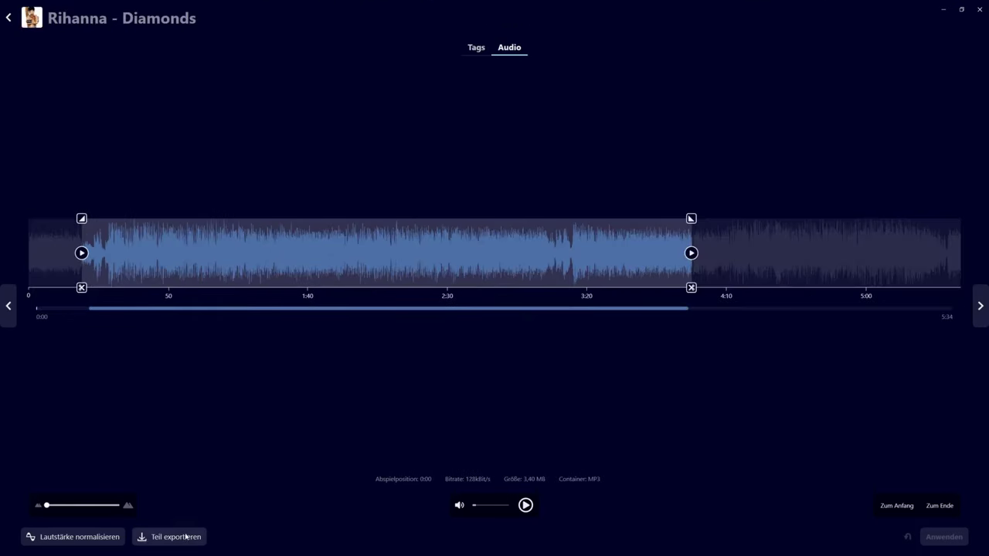
Export a section of about 1:23 from the Rihanna - Diamonds audio, spanning roughly 2:05 to 3:28
left_click(202, 536)
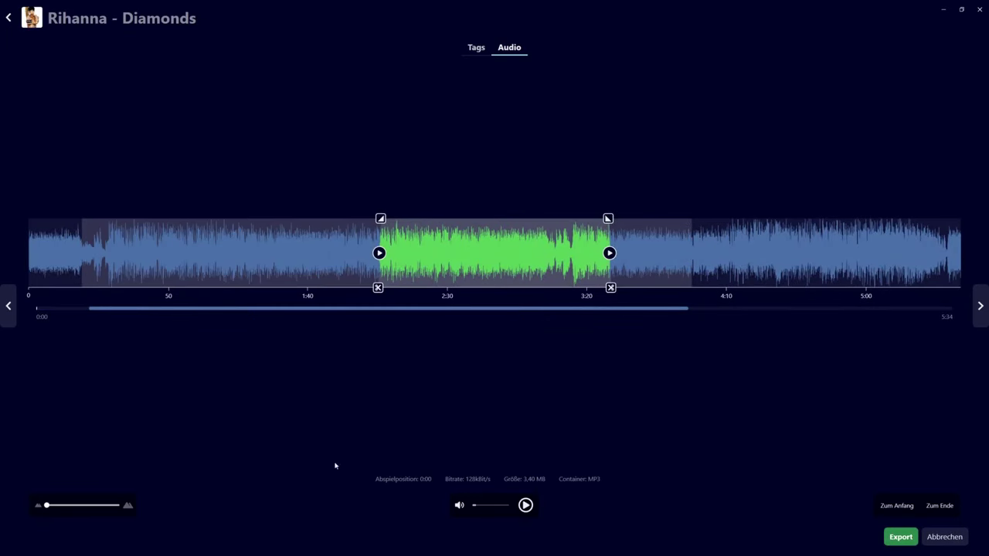
left_click(901, 537)
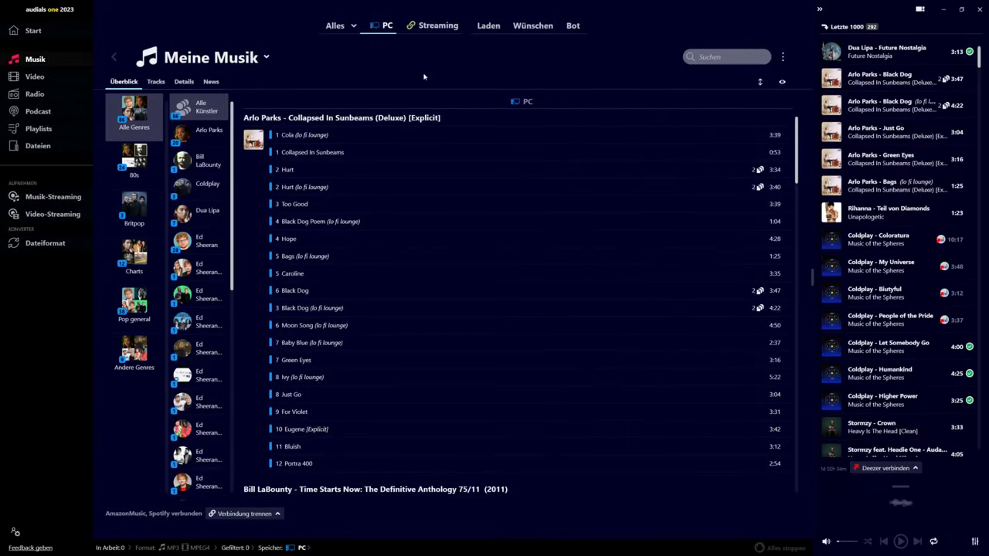
Add an Android smartphone as a new media collection, choosing the connected AGM Glory_G1S device
left_click(353, 25)
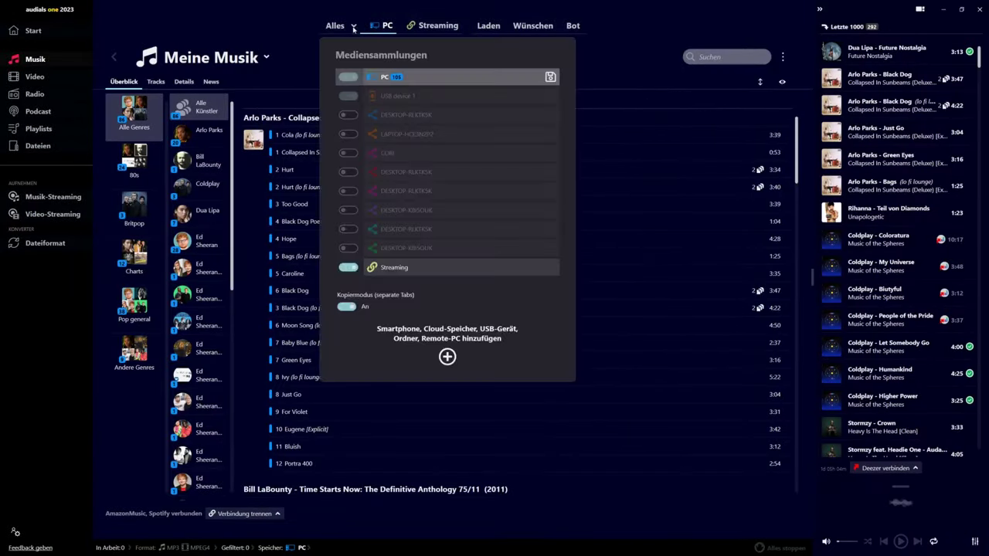
left_click(442, 342)
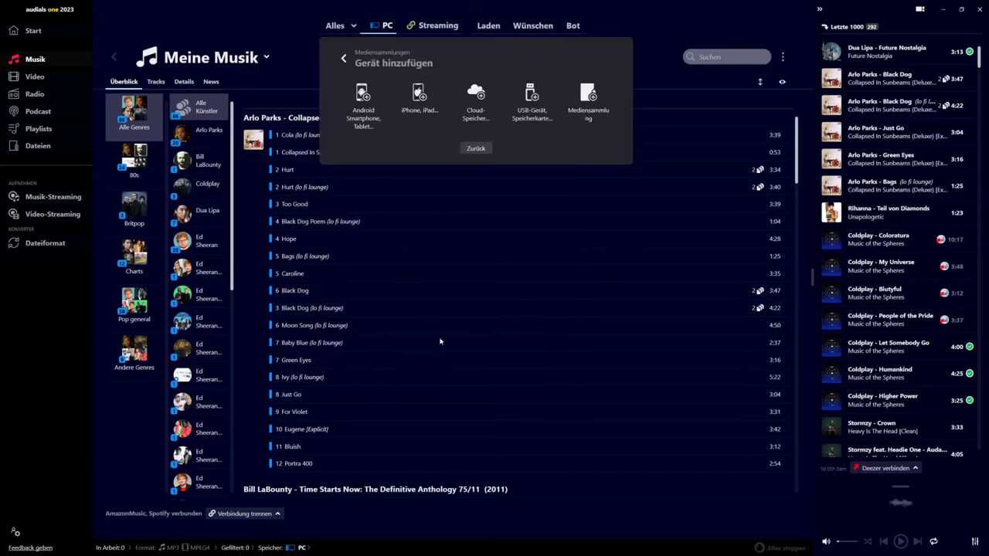
left_click(365, 104)
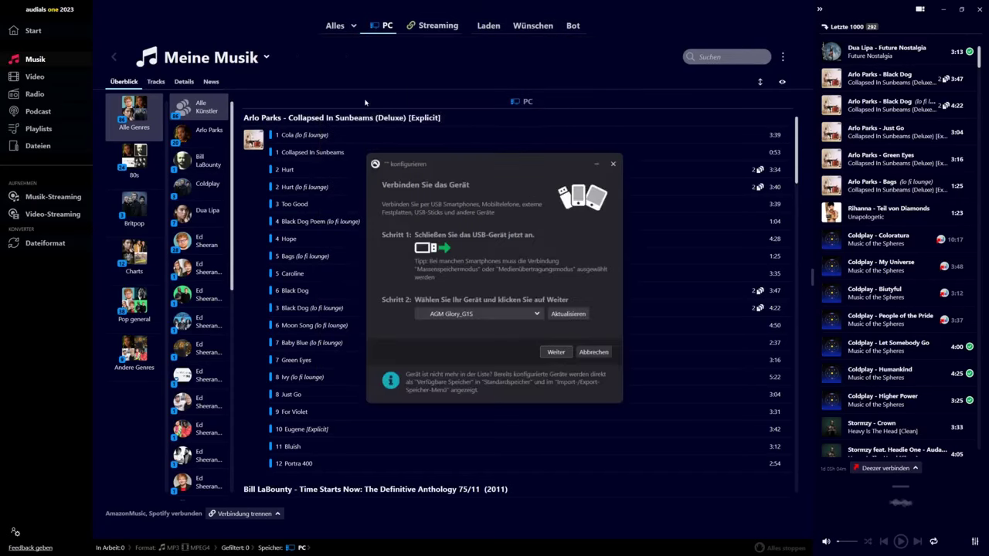
left_click(554, 352)
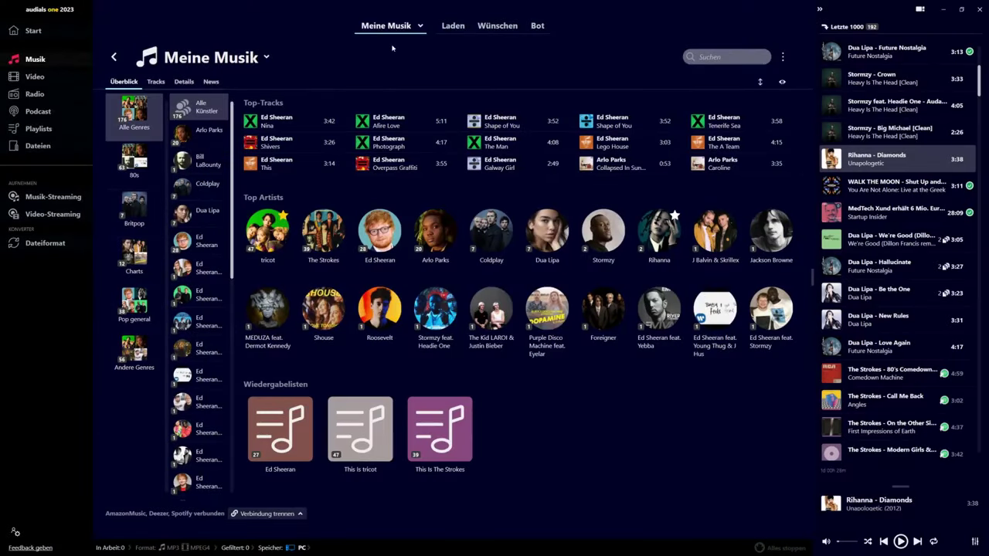
Look through the file format converter, the playlists and the list of recorded files in the Music folder
left_click(38, 244)
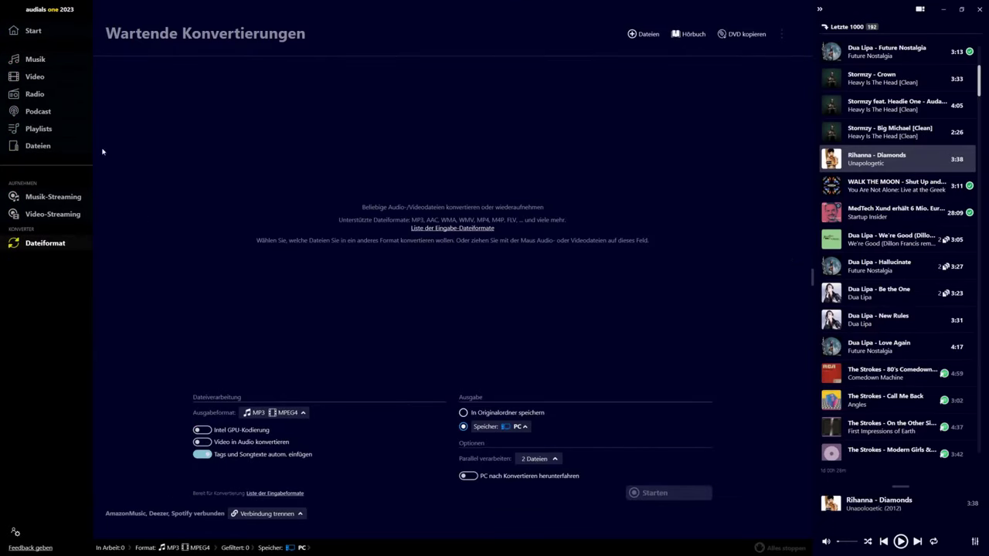
left_click(39, 128)
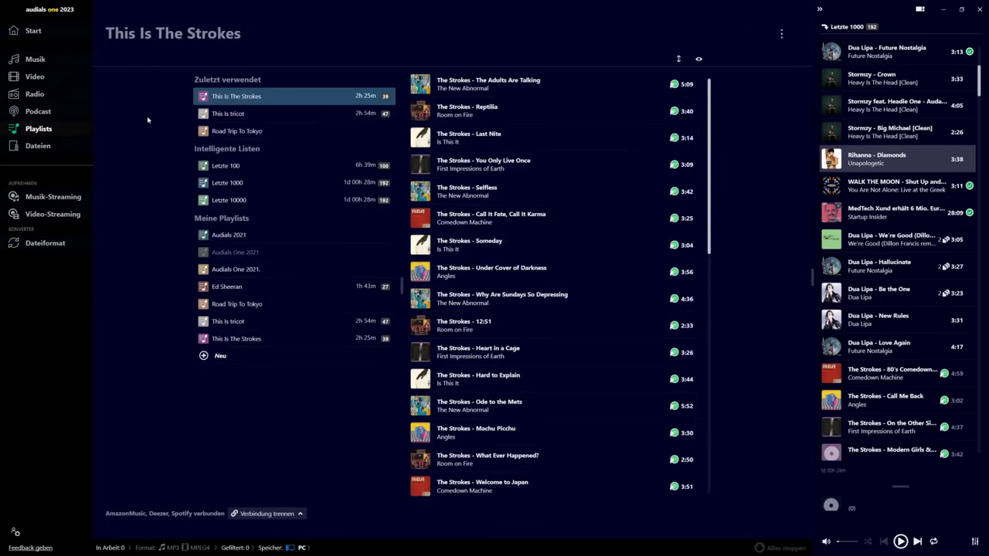
left_click(37, 146)
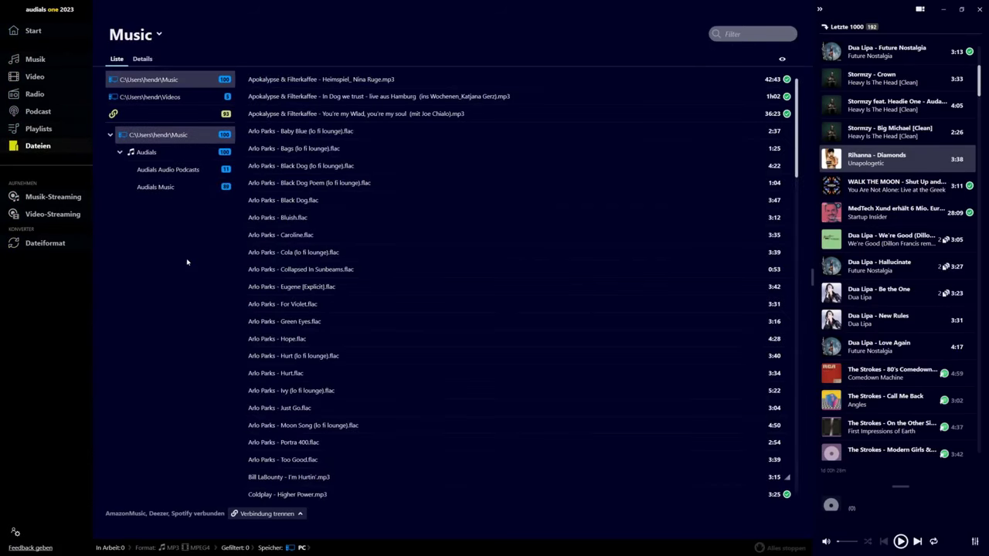
scroll(795, 133, "down", 1)
left_click_drag(795, 132, 792, 195)
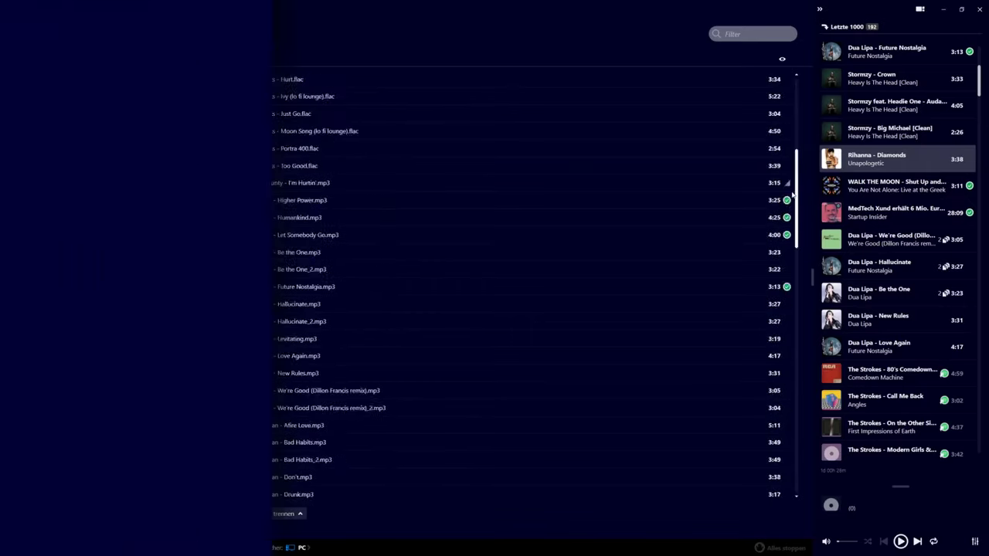